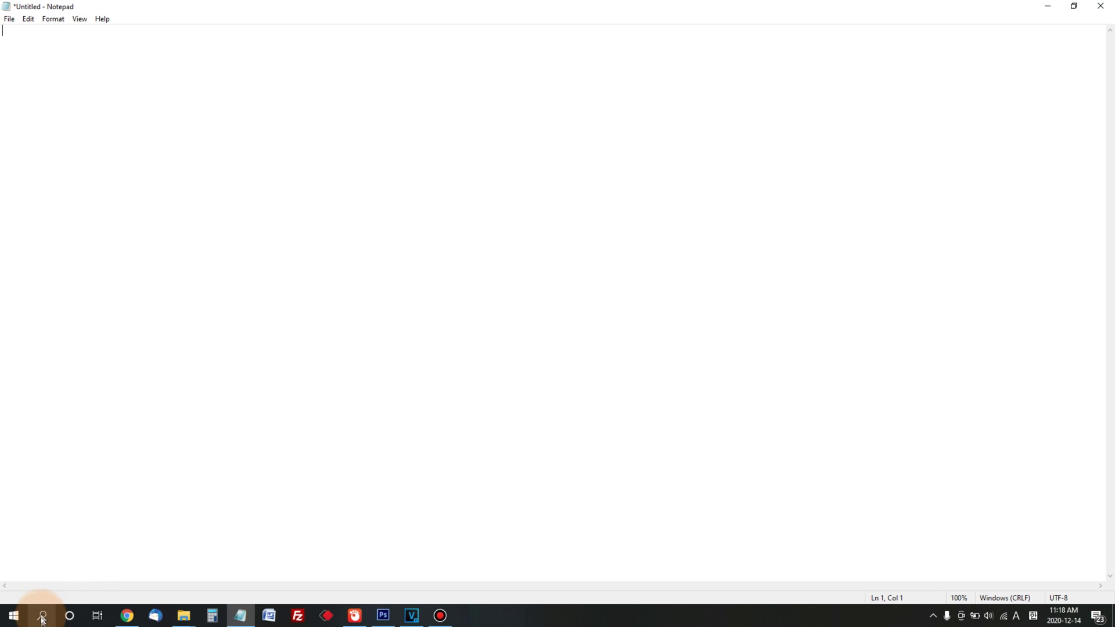
- Open the Windows search panel from the taskbar over the untitled Notepad window
left_click(42, 617)
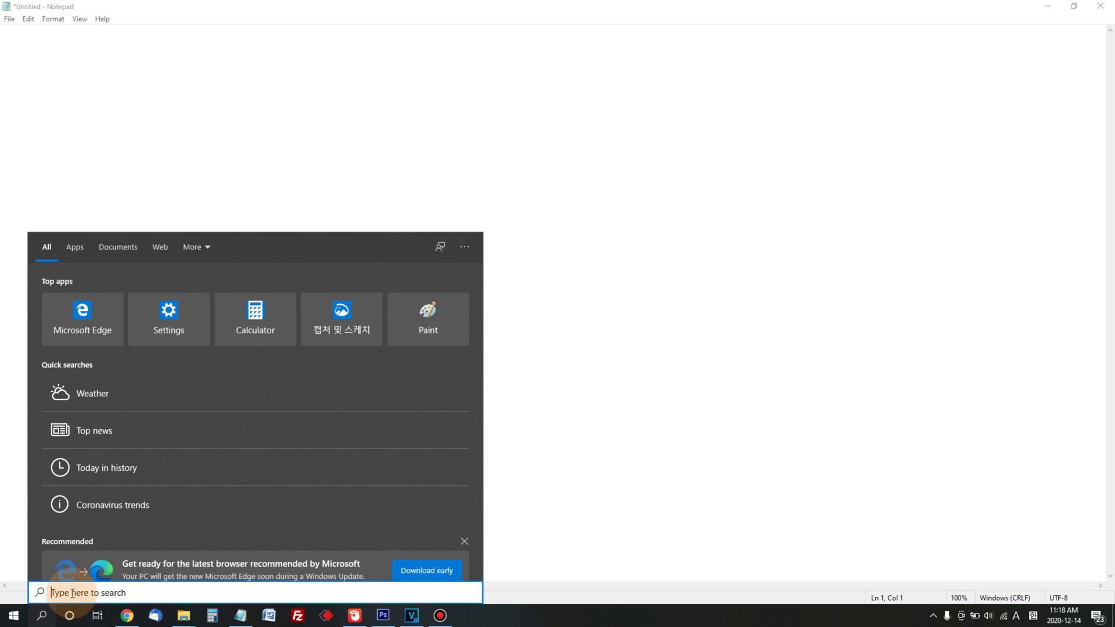
type("cmd")
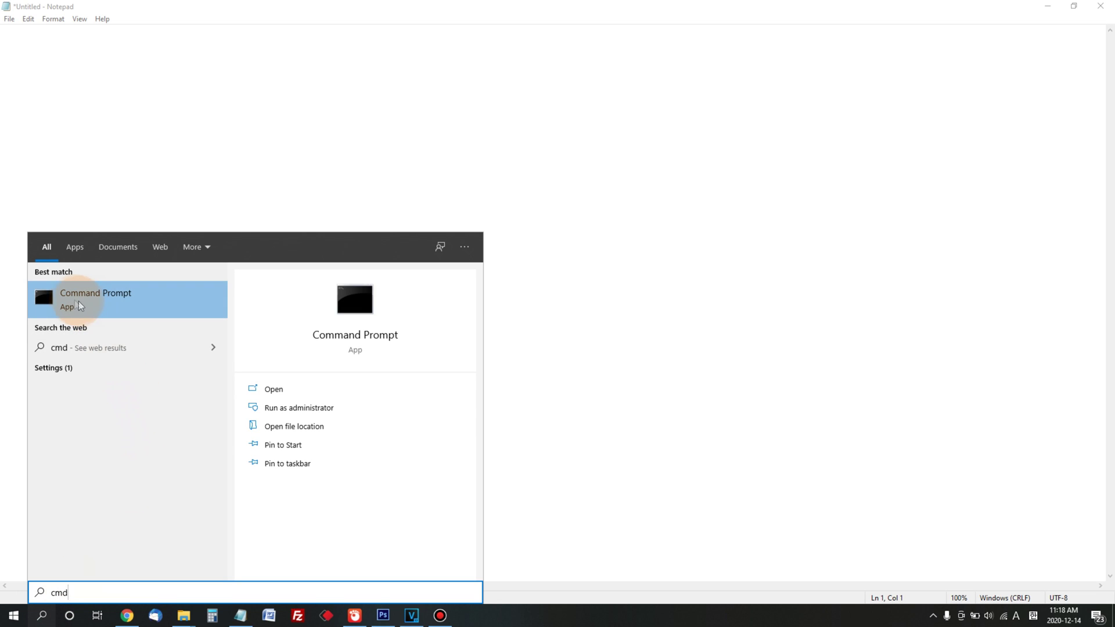
- Launch Command Prompt as administrator and allow Windows Command Processor to make changes
right_click(136, 303)
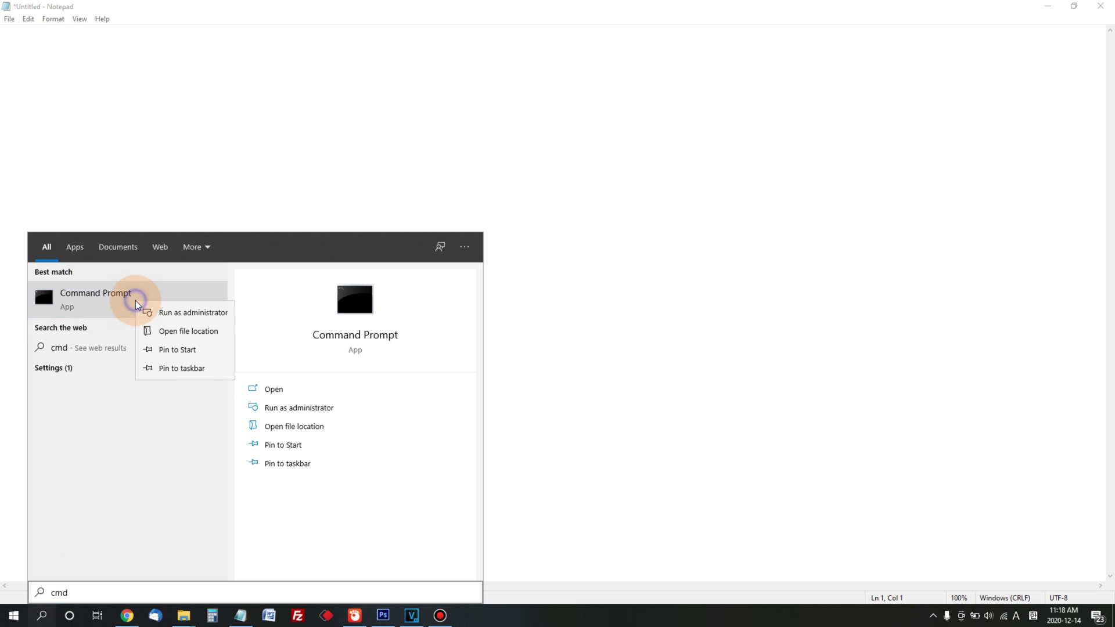
left_click(177, 310)
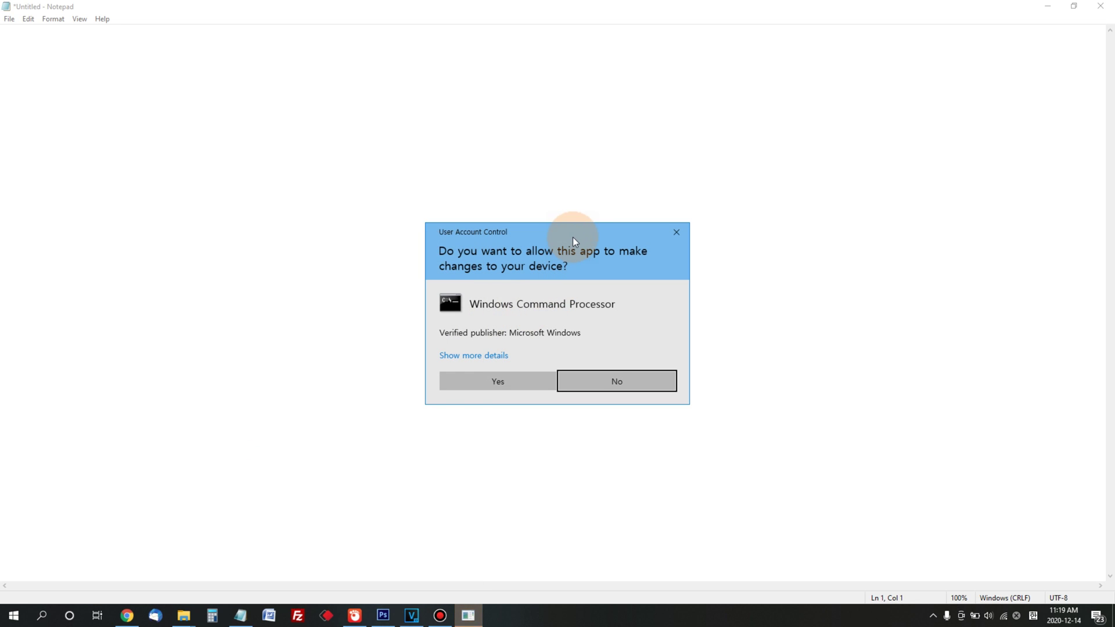
left_click(505, 383)
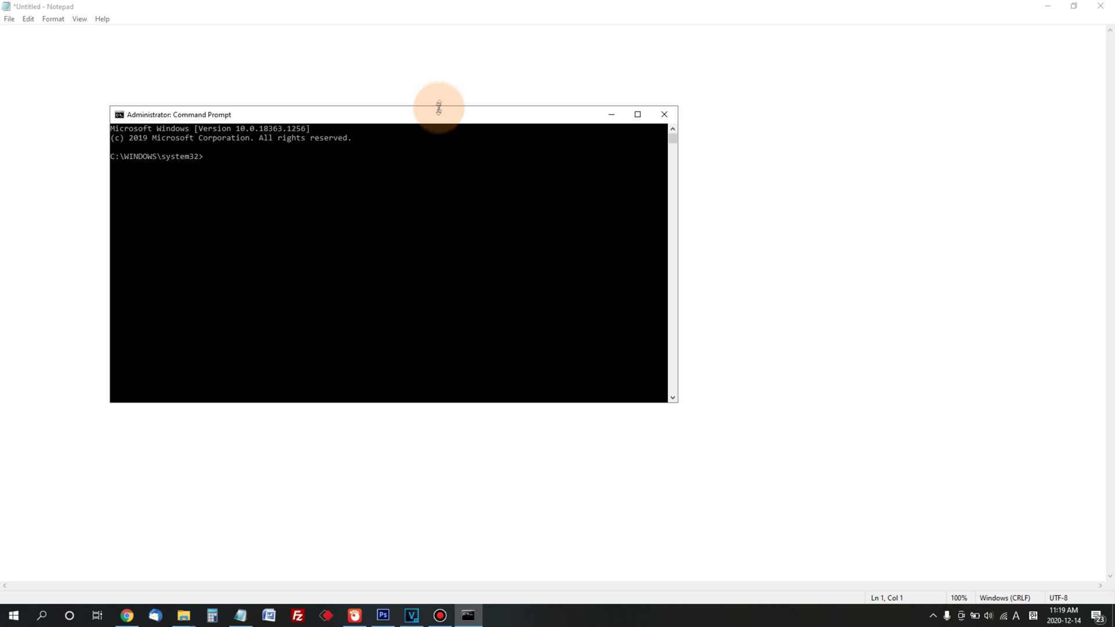
- Move the Administrator console toward the screen centre and focus it for input
left_click_drag(444, 115, 586, 197)
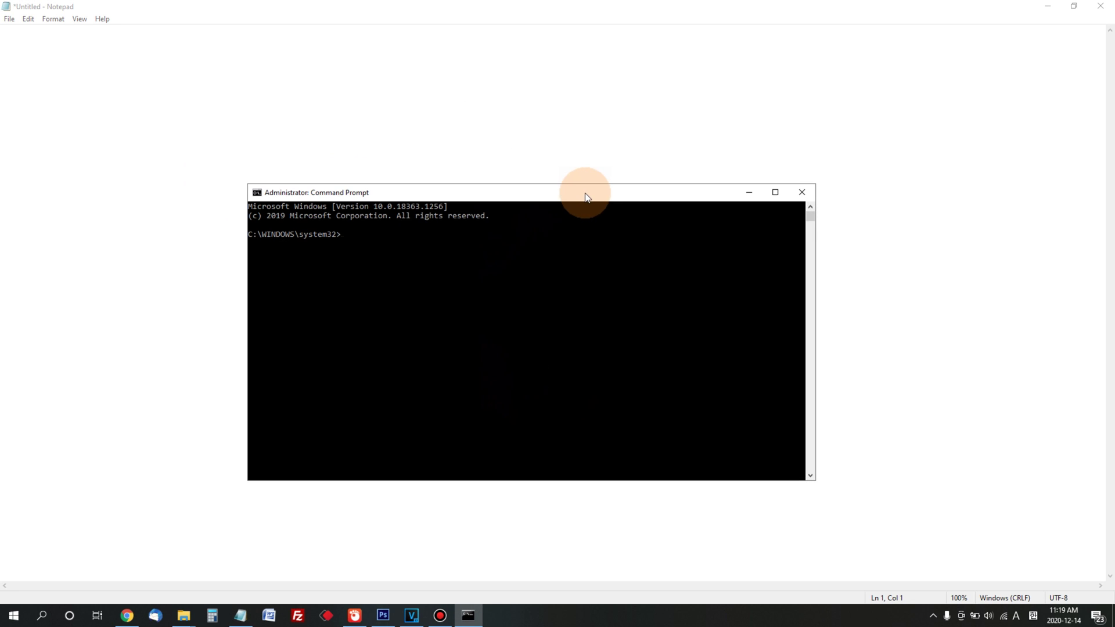
left_click(366, 262)
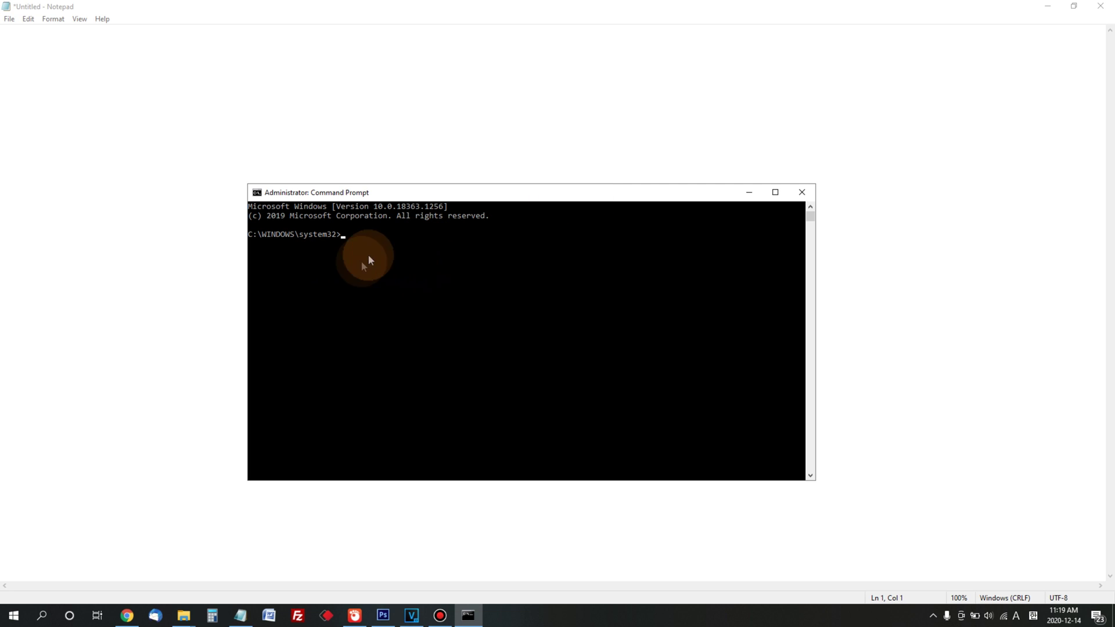
left_click(528, 275)
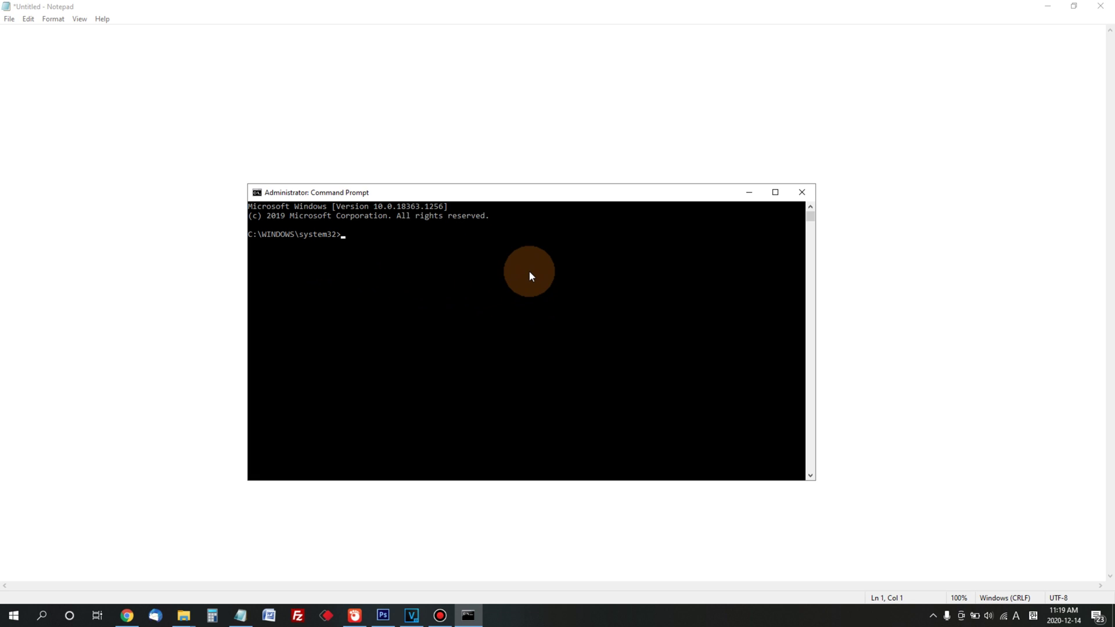
type("powercfg.exe hibernate off")
- Run 'powercfg.exe hibernate off' to disable hibernation
key("Return")
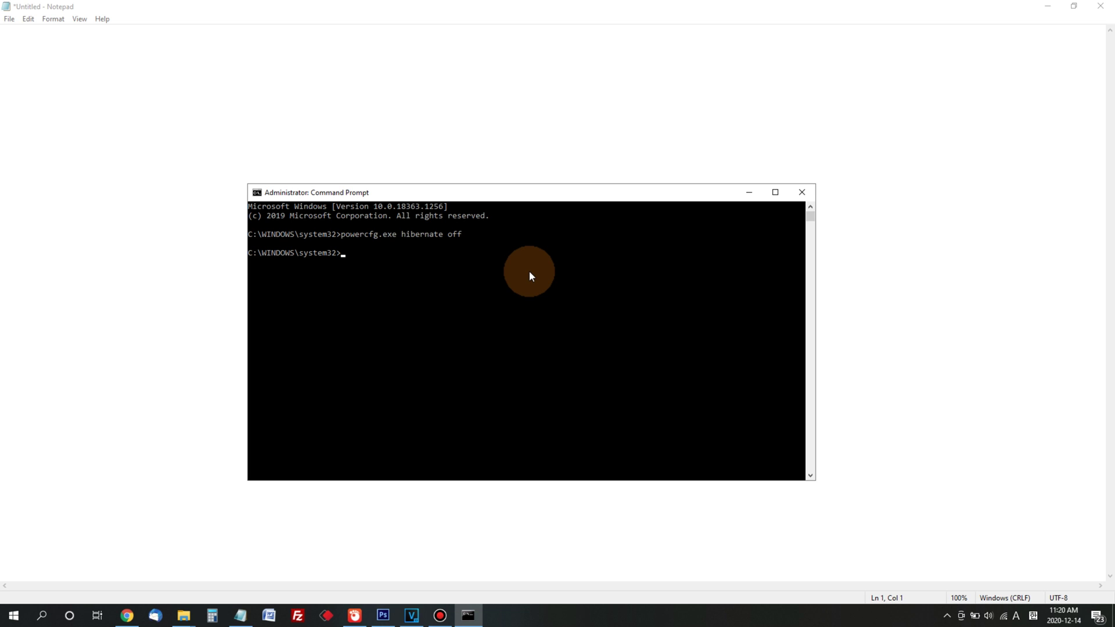
type("exit")
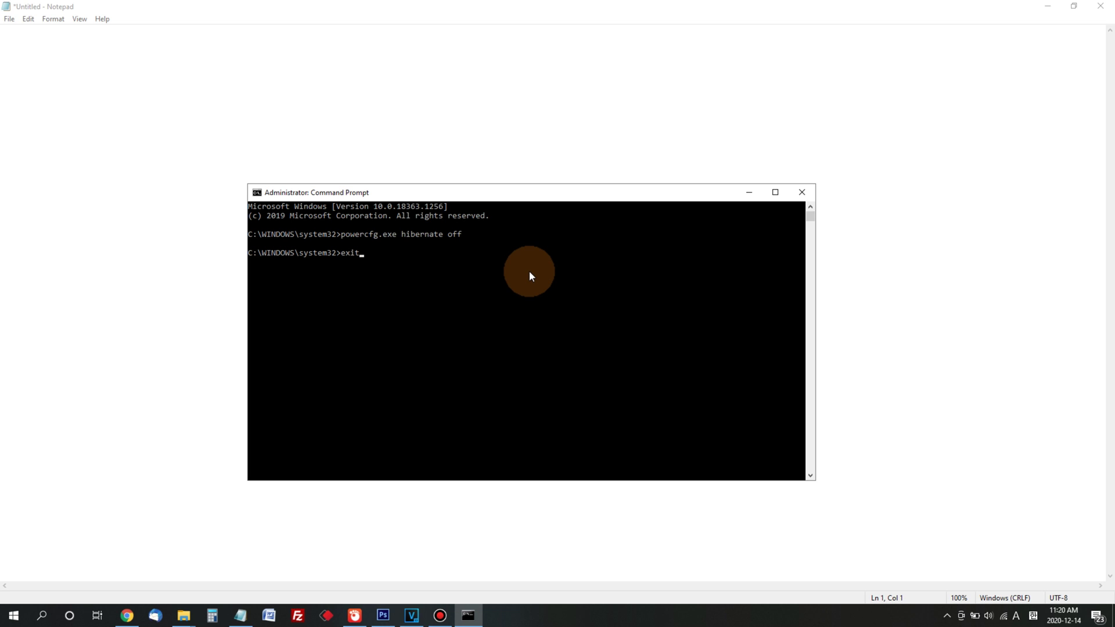